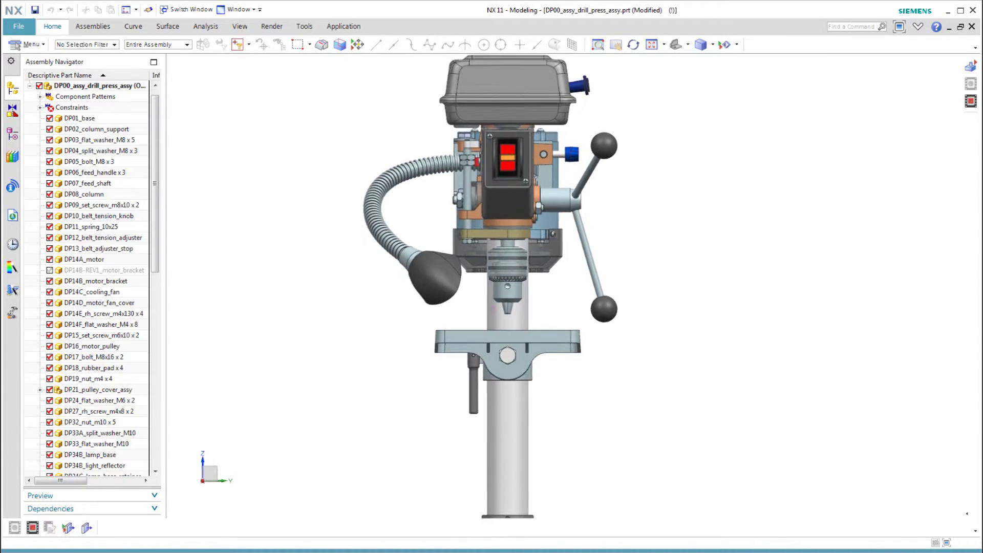
Finish the five-line profile sketch.
scroll(507, 286, "down", 1)
scroll(507, 287, "down", 1)
scroll(507, 287, "down", 1)
scroll(507, 286, "down", 1)
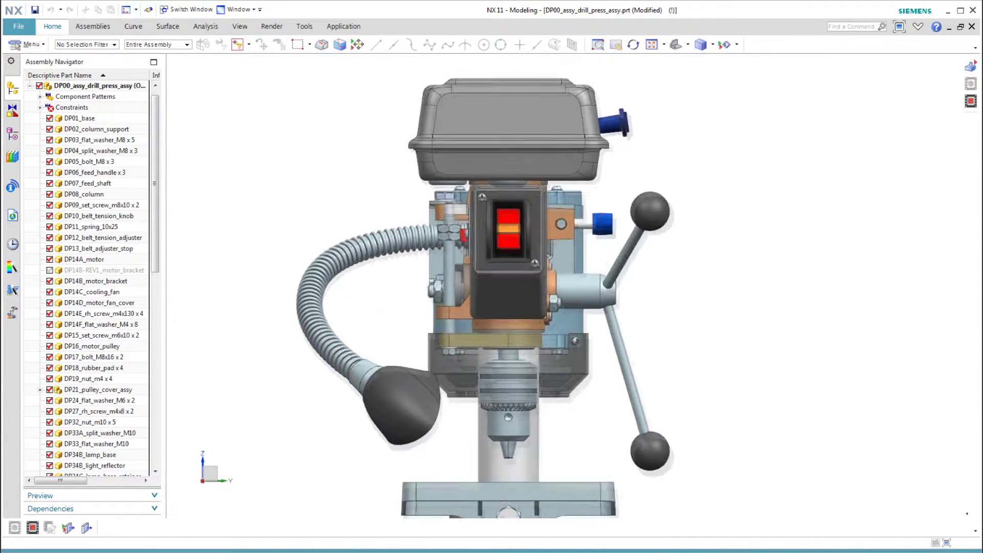
scroll(507, 287, "down", 1)
scroll(507, 287, "down", 1)
scroll(506, 287, "down", 1)
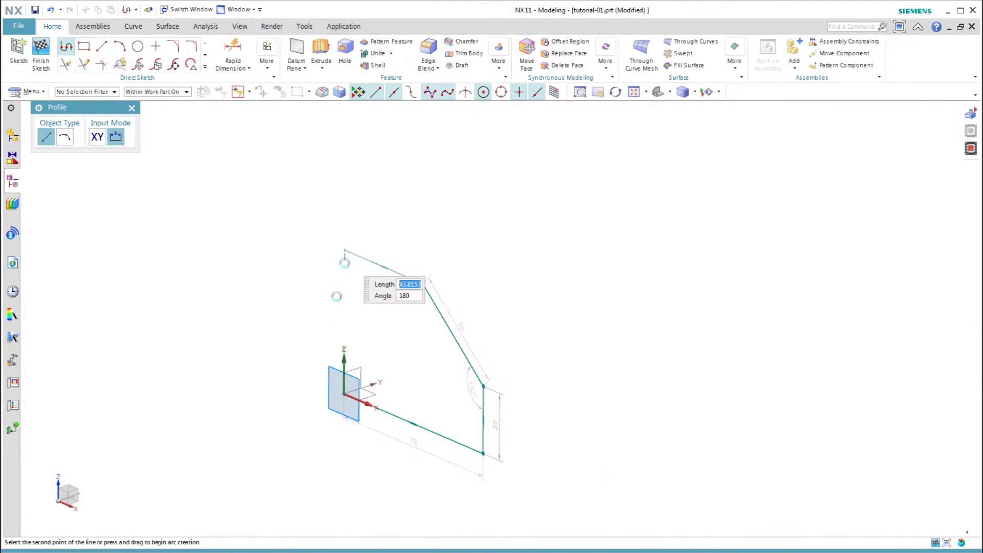
right_click(301, 375)
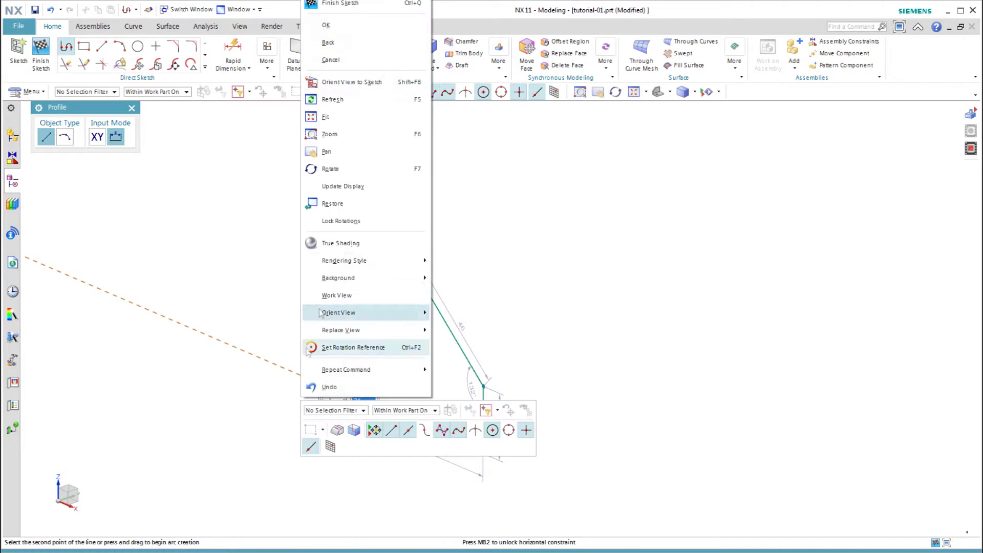
left_click(335, 24)
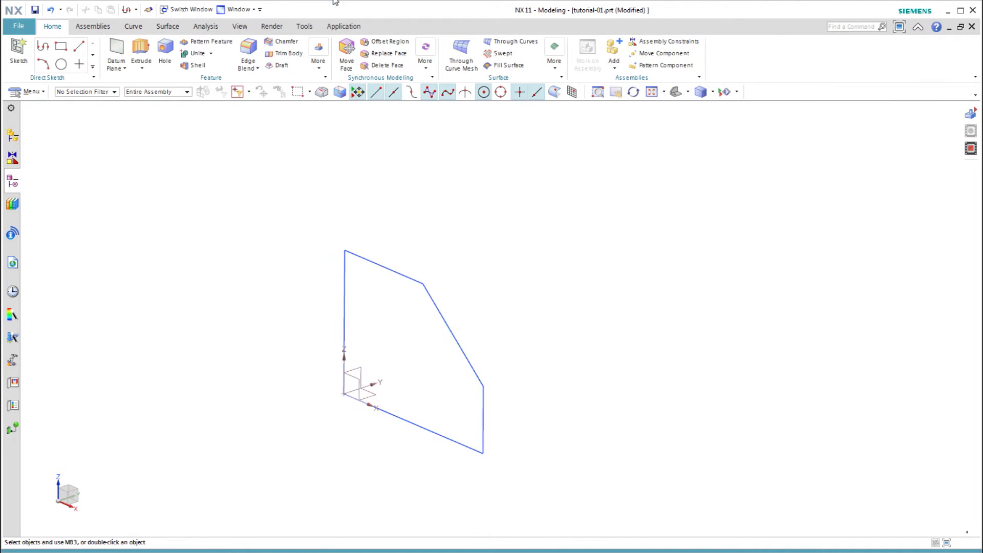
Extrude the profile 100 mm in the reversed direction into a sloped solid block.
left_click(143, 57)
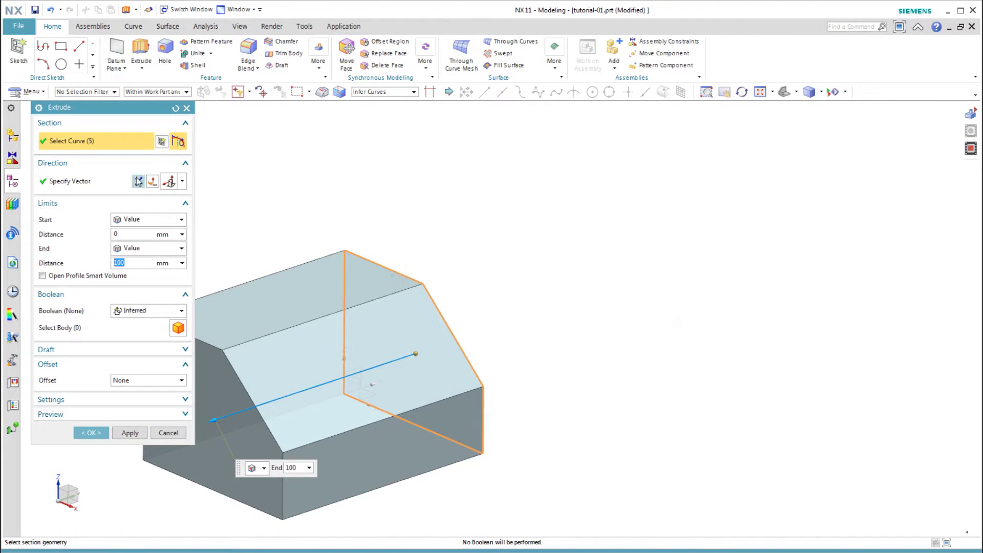
left_click(138, 181)
left_click(93, 434)
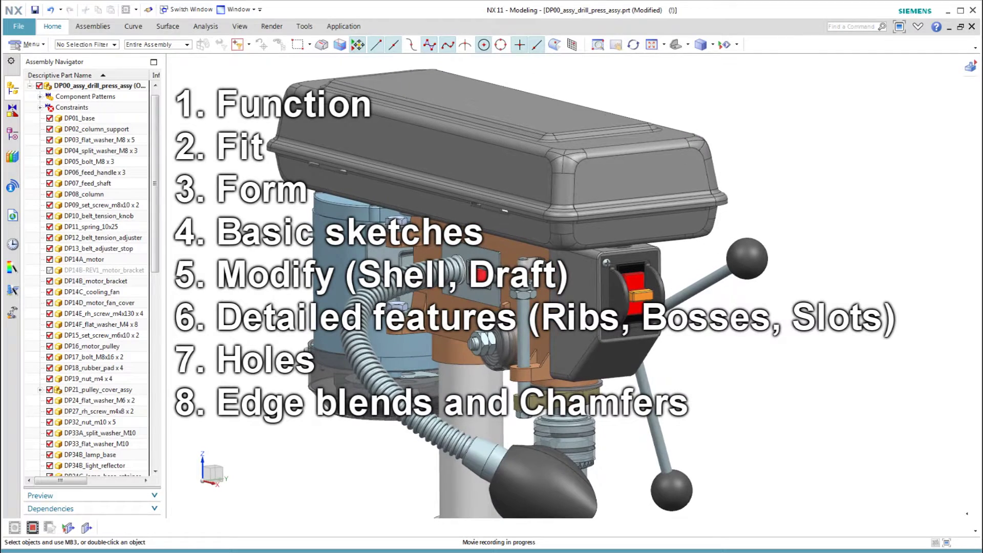
Rotate toward the pulley and switch, then display DP40_spring_cap on its own.
left_click(33, 527)
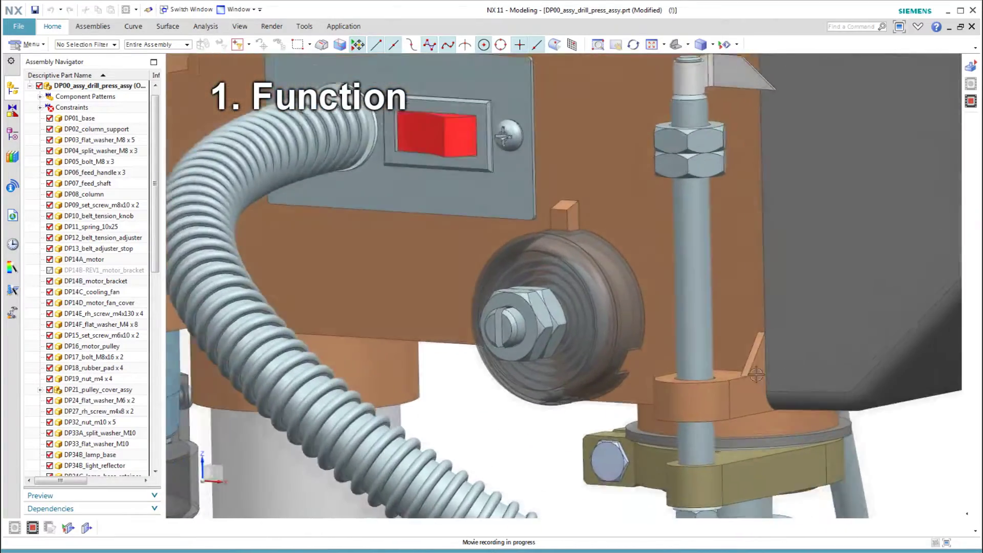
middle_click_drag(756, 375, 634, 339)
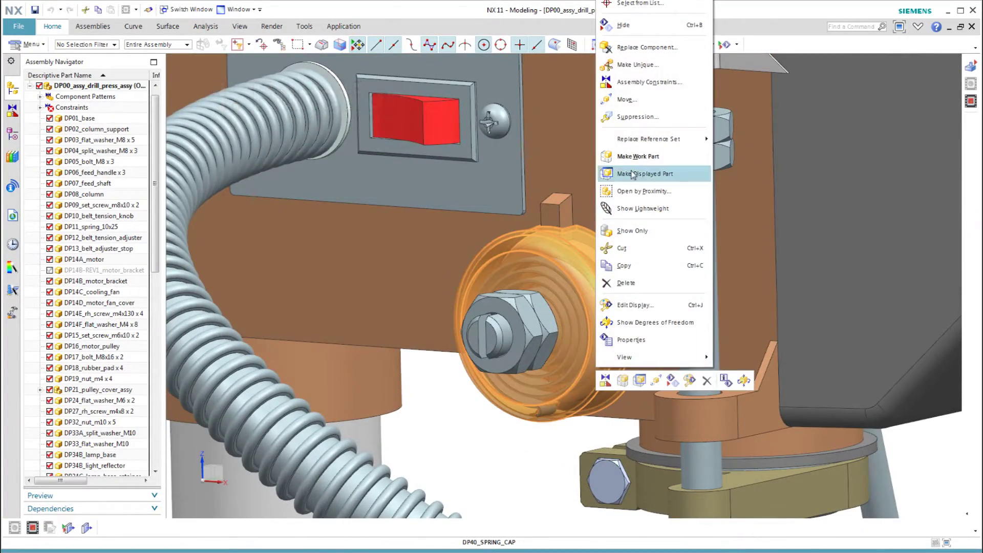
left_click(633, 174)
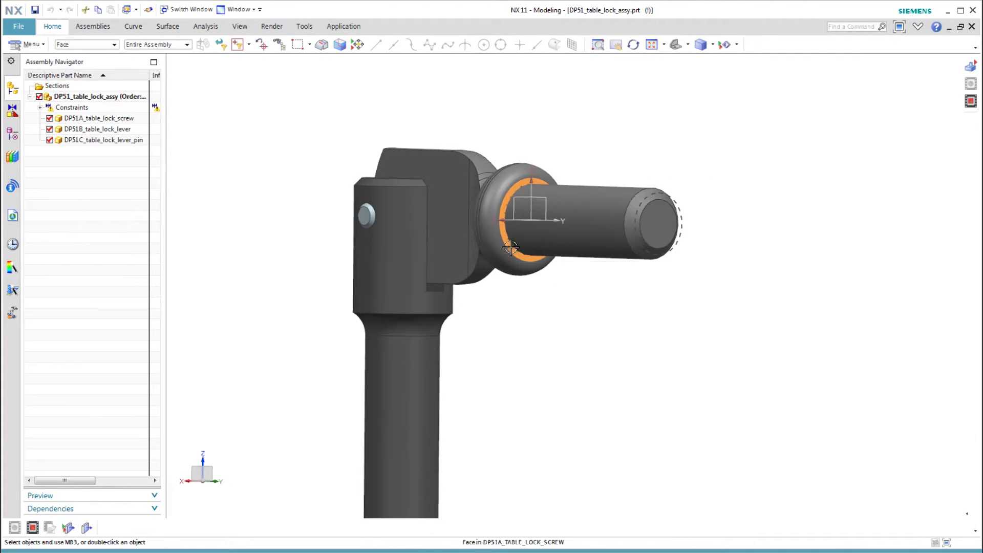
Orbit the DP51_table_lock_assy assembly to a different viewing angle.
mouse_move(490, 315)
middle_mouse_down()
mouse_move(470, 295)
mouse_move(487, 303)
mouse_move(566, 275)
mouse_move(603, 225)
mouse_move(687, 195)
middle_mouse_up()
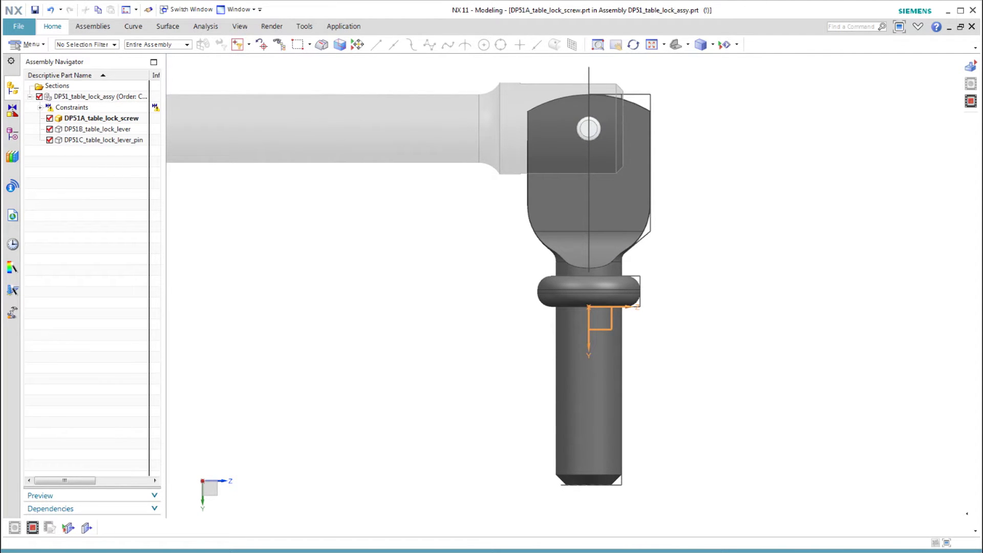
Switch the table lock screw to a trimetric view with Home.
key("Home")
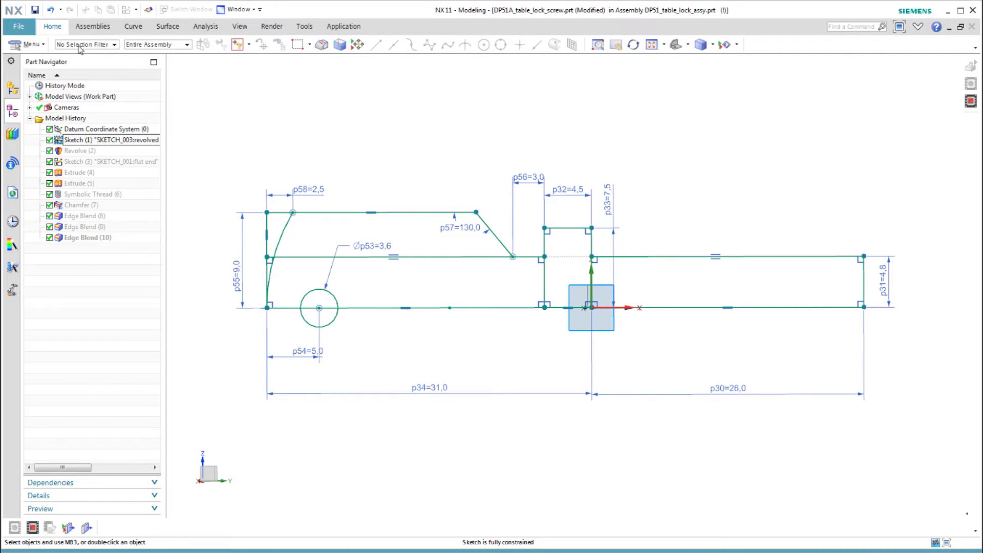
Finish the table lock screw's profile sketch, leaving its outline as plain curves.
right_click(209, 80)
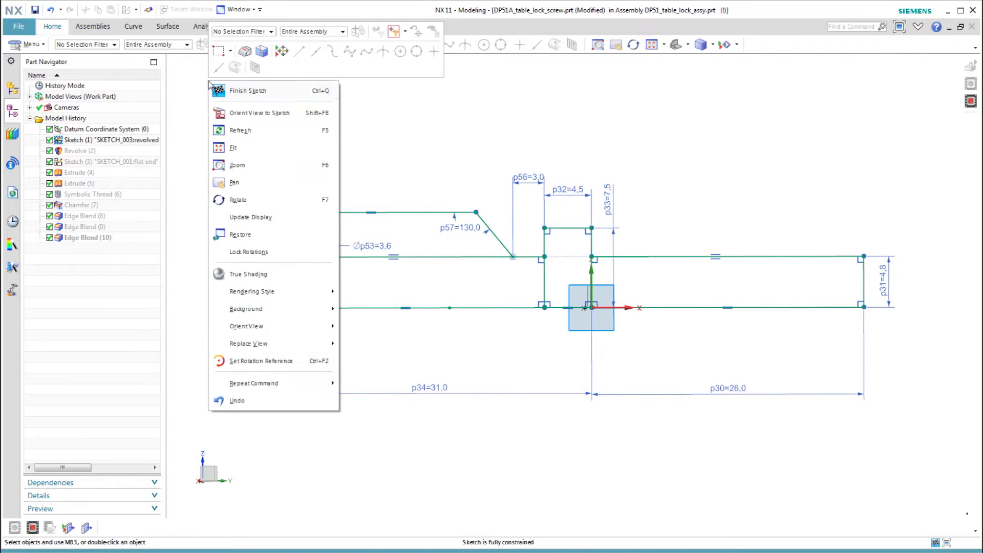
left_click(241, 94)
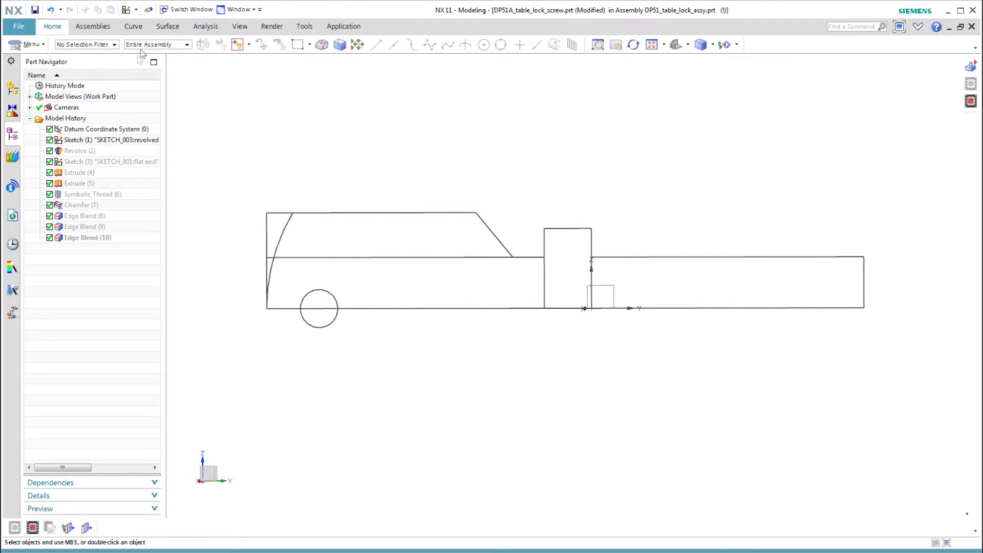
left_click(52, 29)
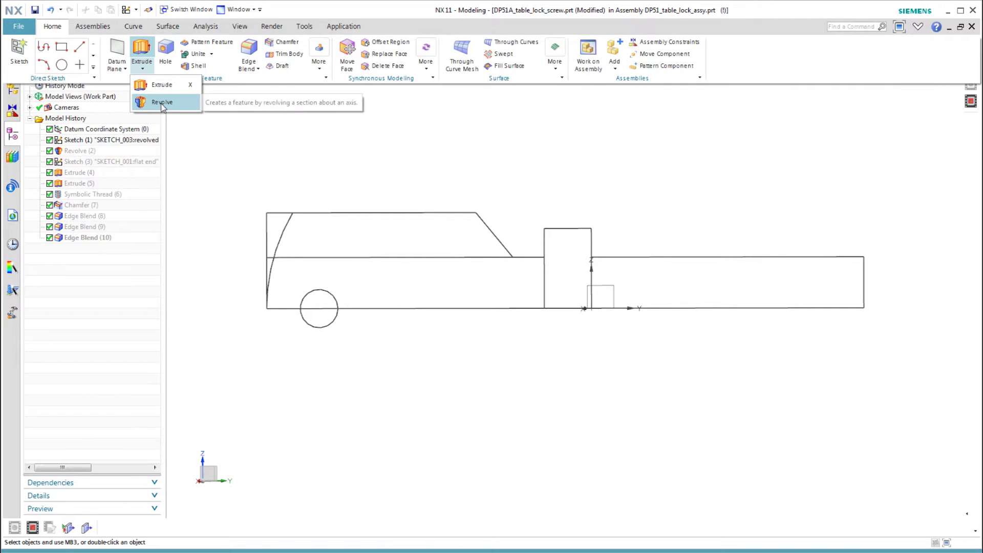
Revolve the shaft, lower-left and tapered regions 0–360° about the Y axis.
left_click(162, 103)
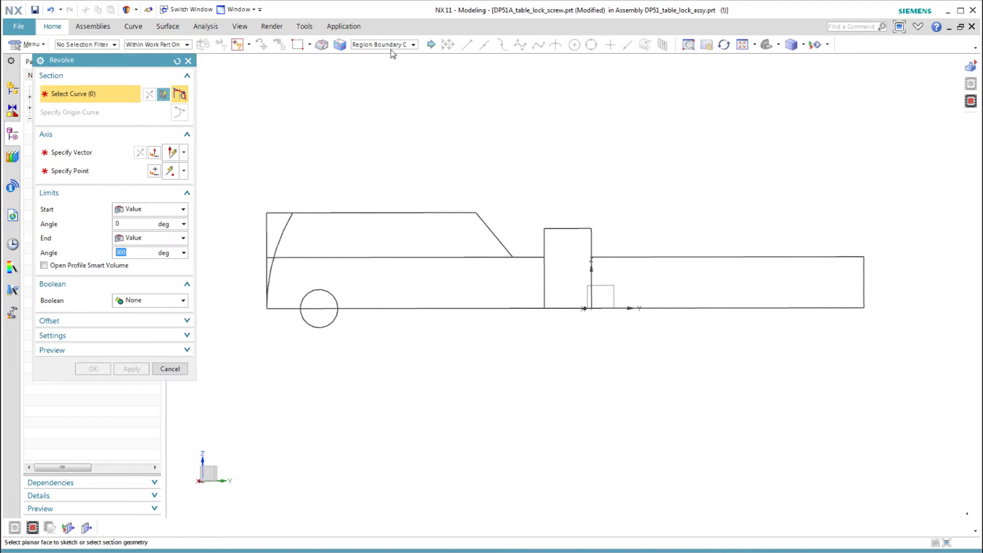
left_click(667, 279)
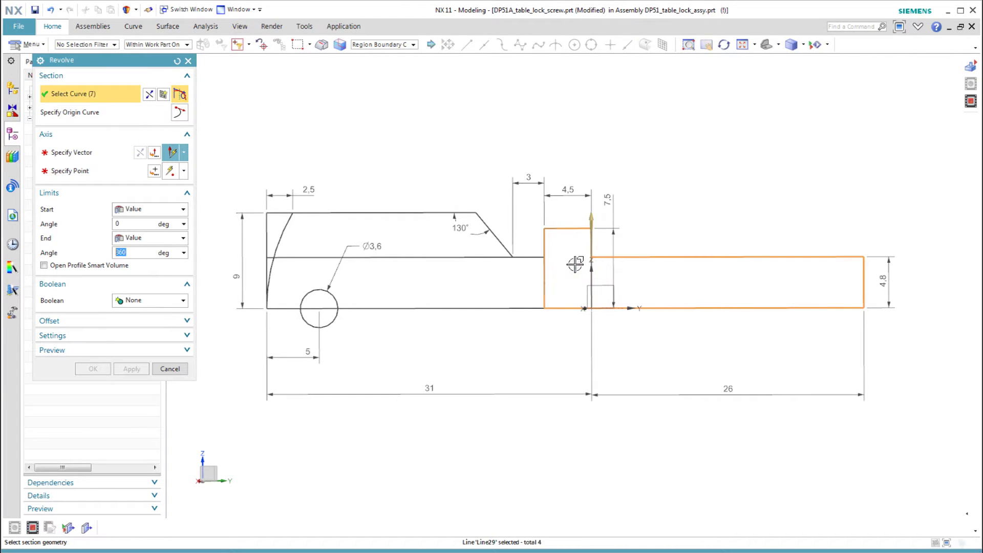
left_click(504, 273)
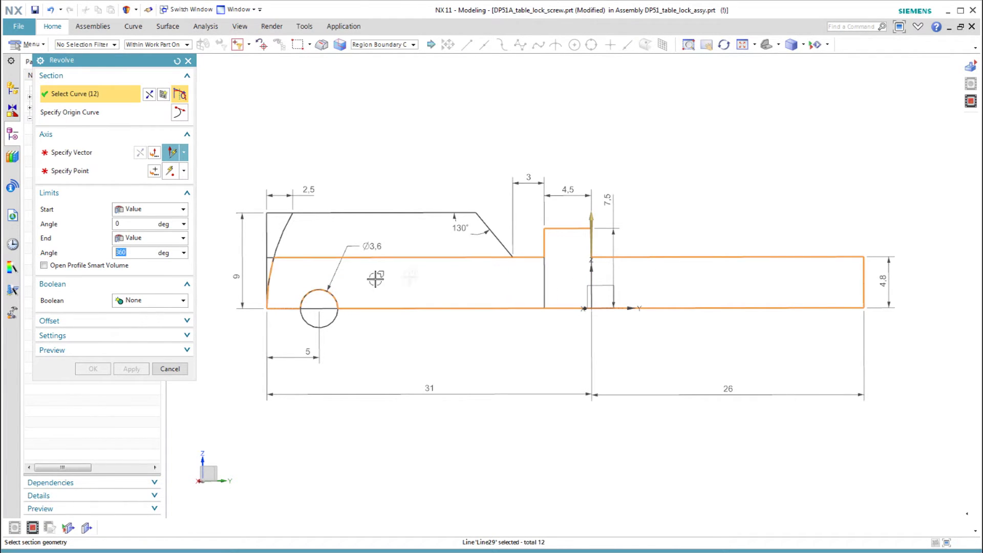
left_click(323, 235)
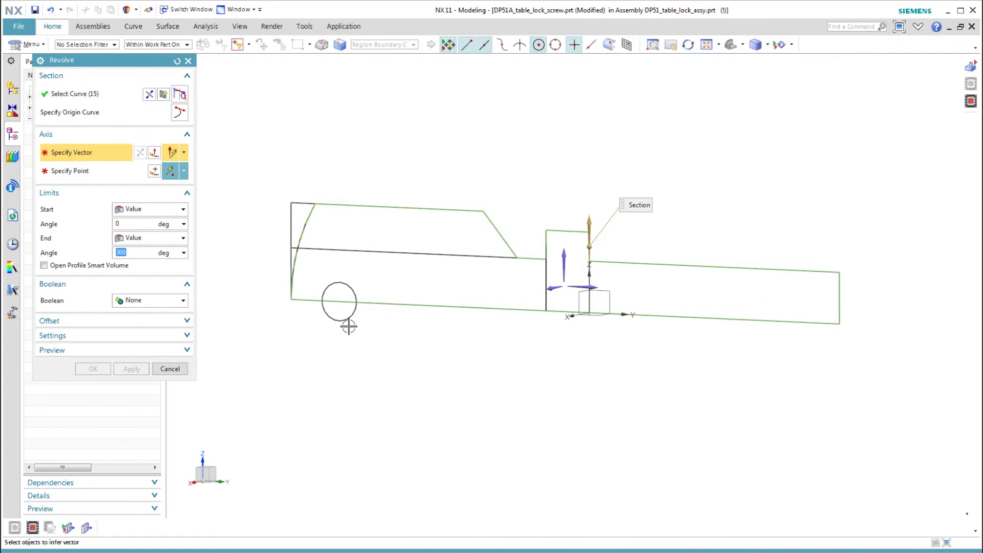
left_click(609, 313)
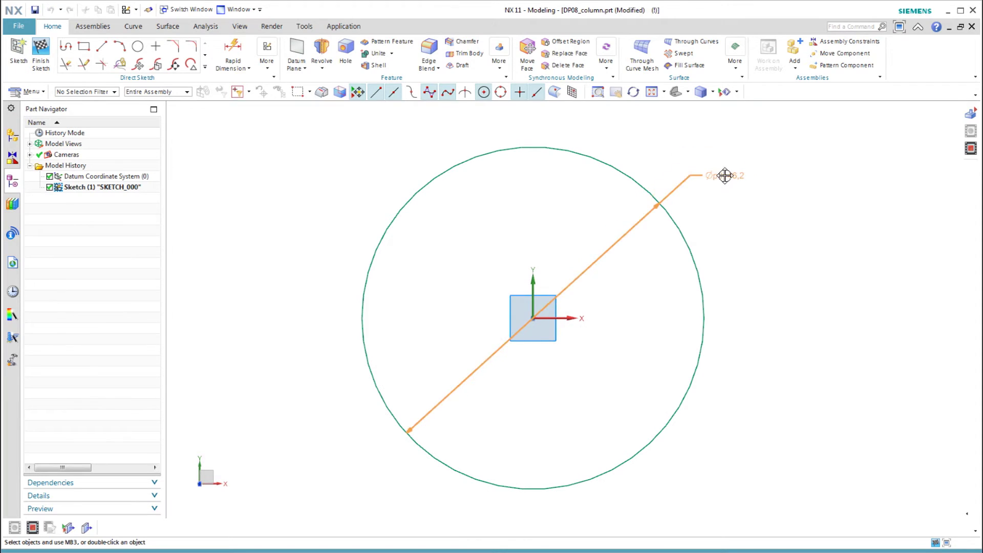
Extrude the 46.2 mm column circle 400 mm as a two-sided offset tube with -1.2 mm wall.
right_click(331, 285)
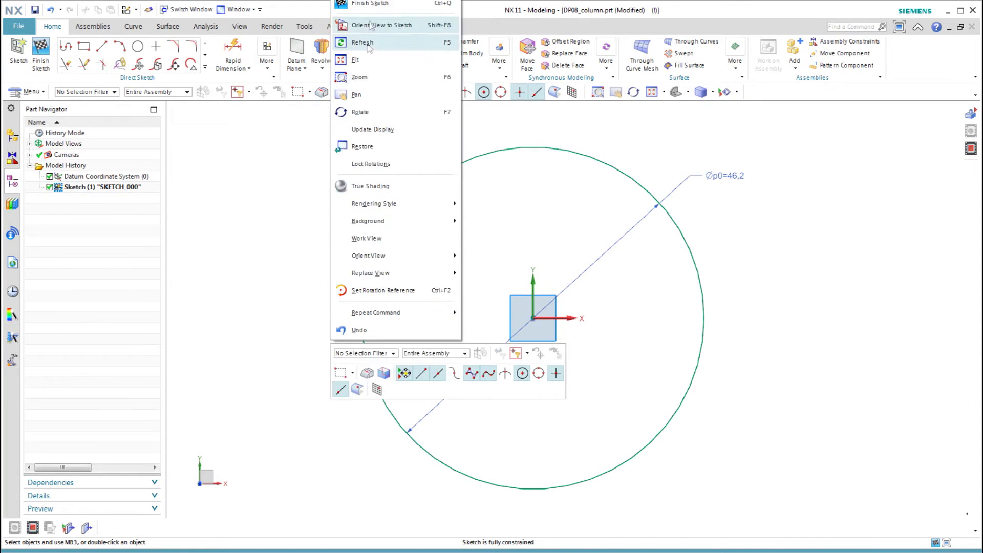
left_click(370, 4)
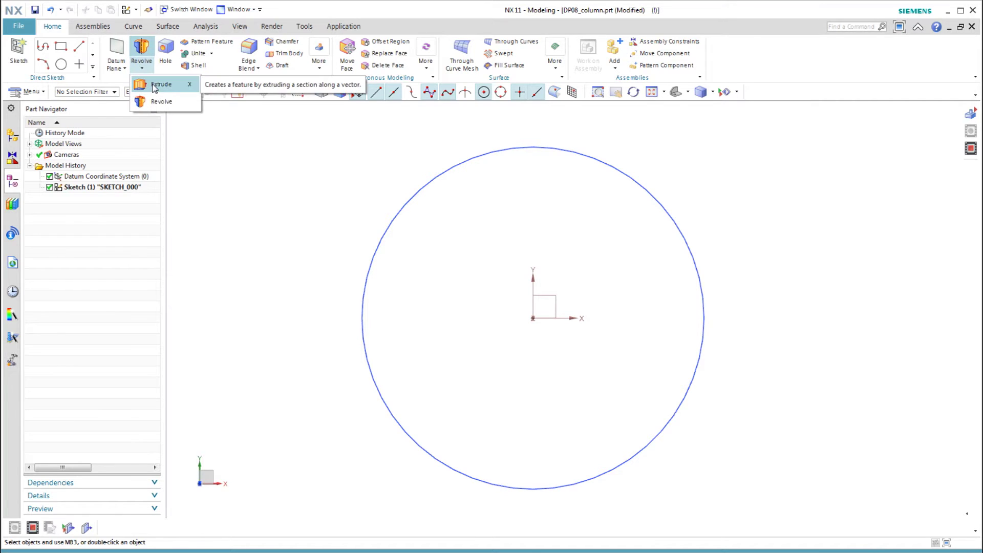
left_click(154, 88)
middle_click_drag(287, 202, 608, 227)
left_click(614, 299)
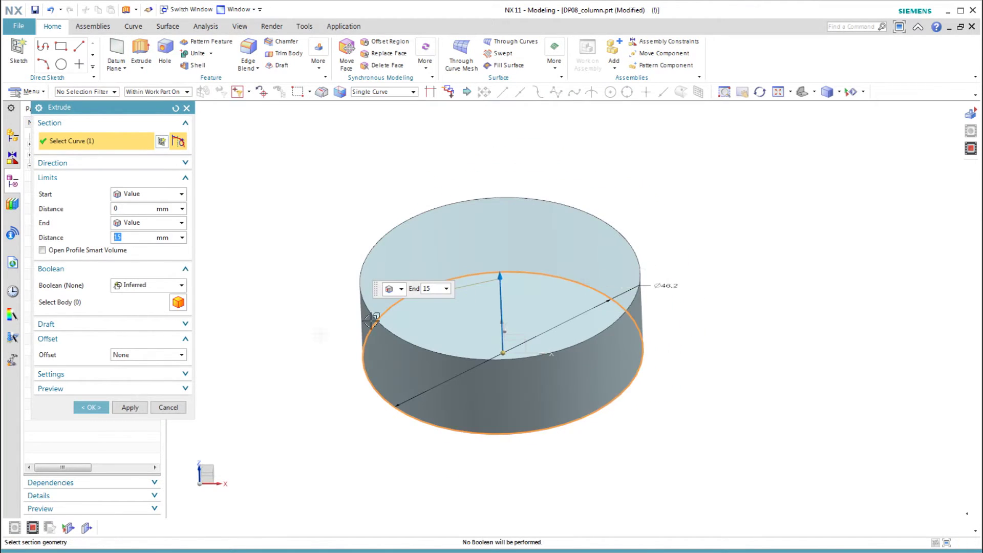
left_click(147, 385)
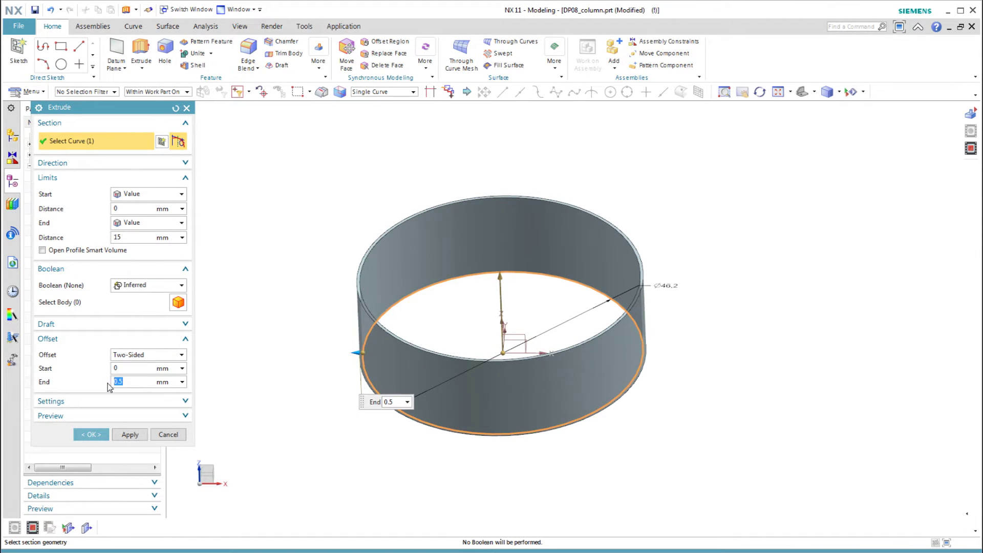
type("-1.2")
key("Return")
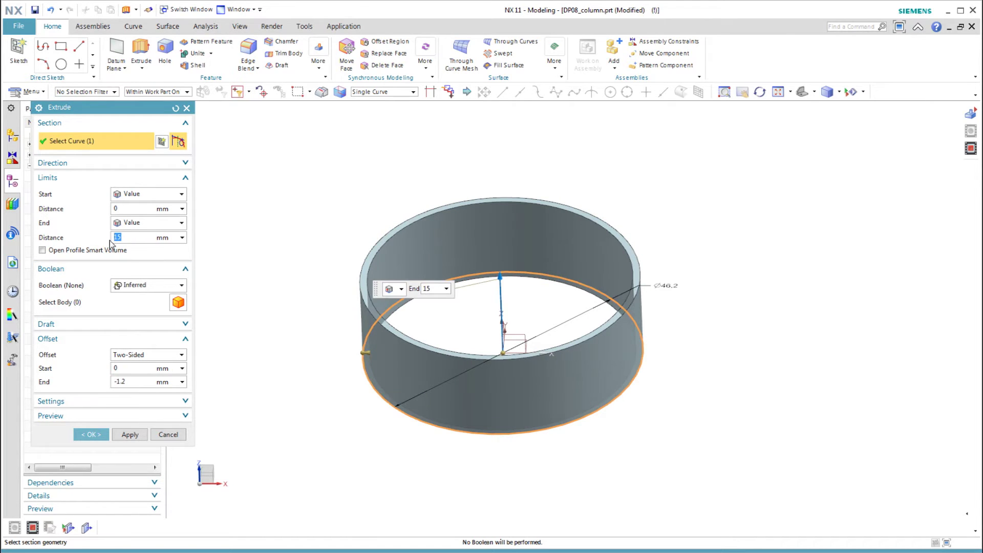
type("0")
key("Return")
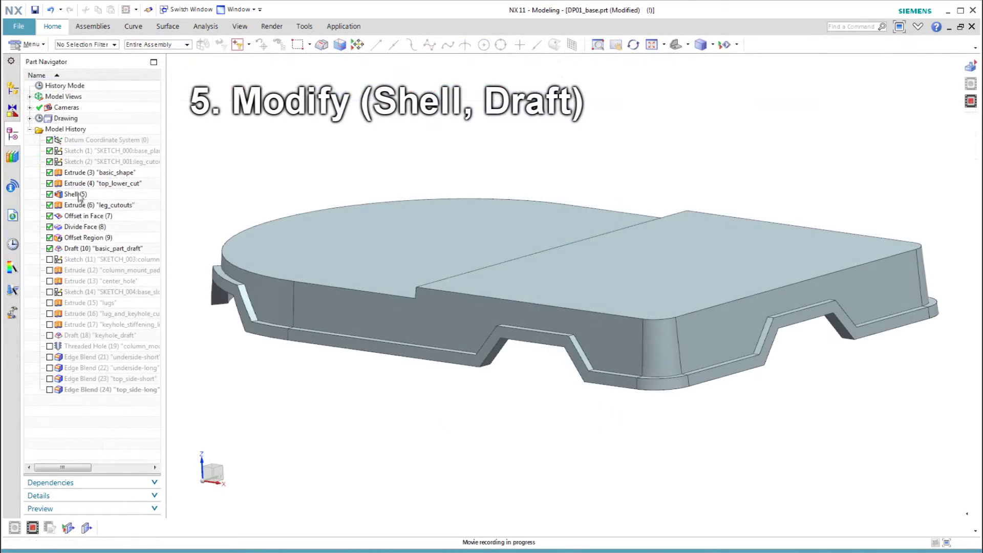
Highlight the base's Shell and Draft features, checking them from front and right views.
left_click(80, 195)
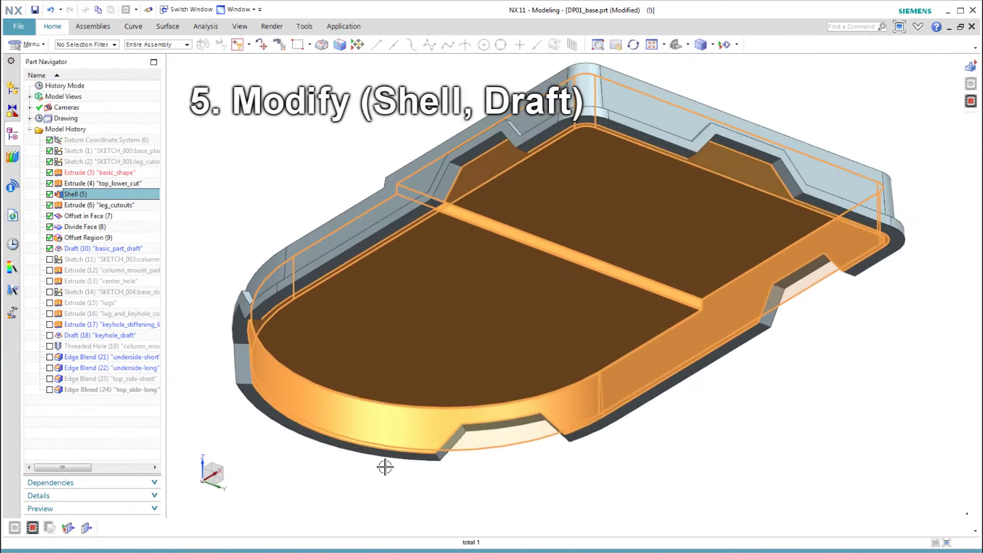
middle_click_drag(385, 467, 380, 501)
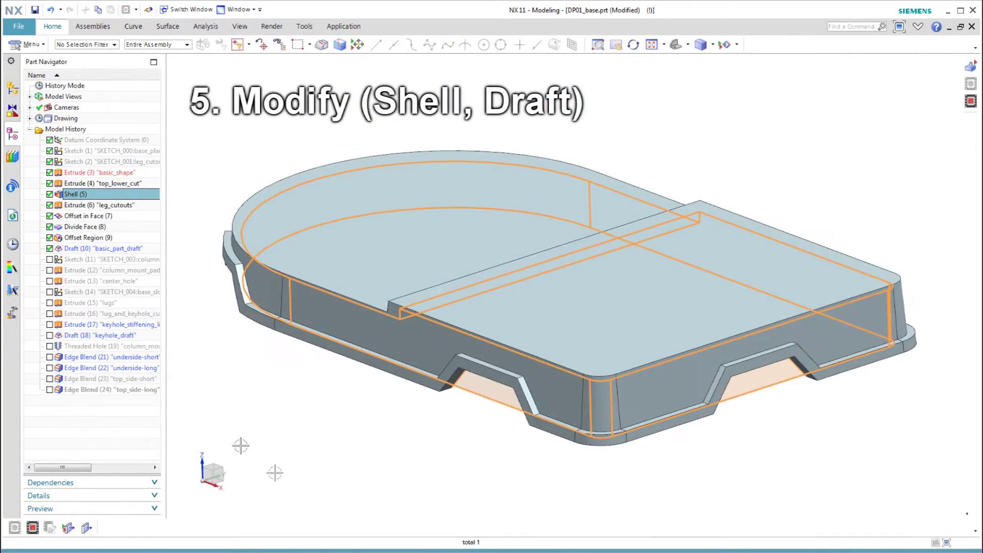
left_click(108, 249)
middle_click_drag(217, 386, 300, 459)
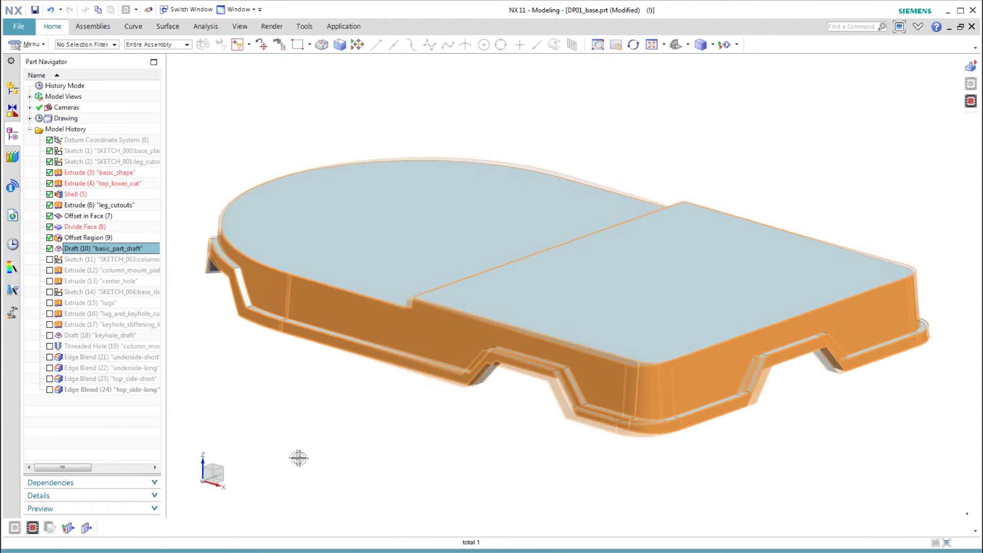
key("ctrl+alt+f")
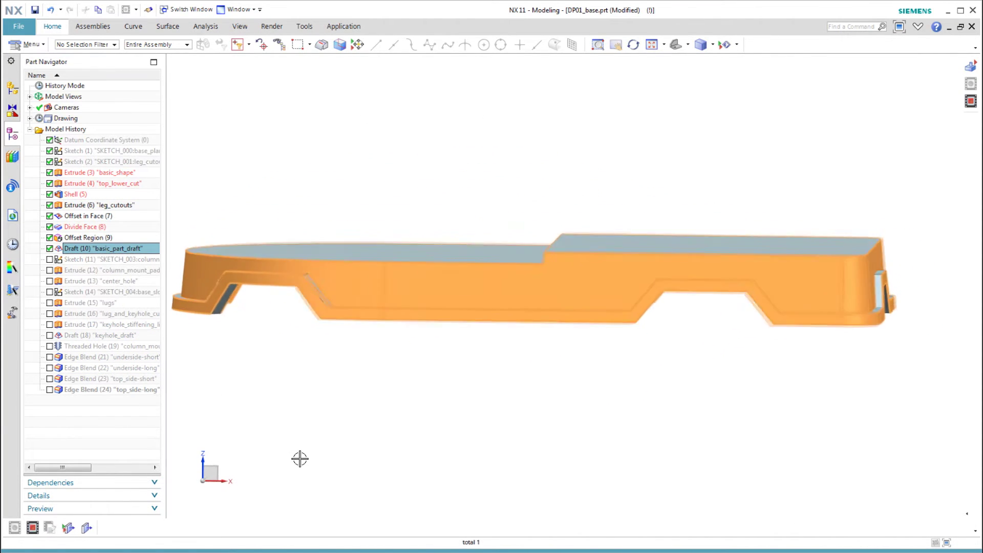
key("ctrl+alt+r")
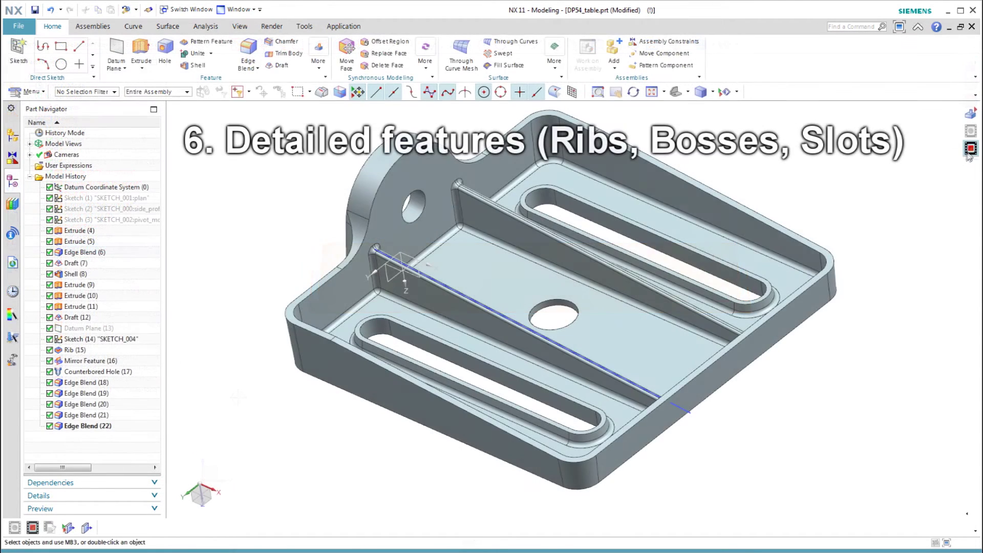
Inspect the table's Rib (15) feature, then select the roll pin's slot-cutting extrude.
middle_click_drag(517, 507, 173, 427)
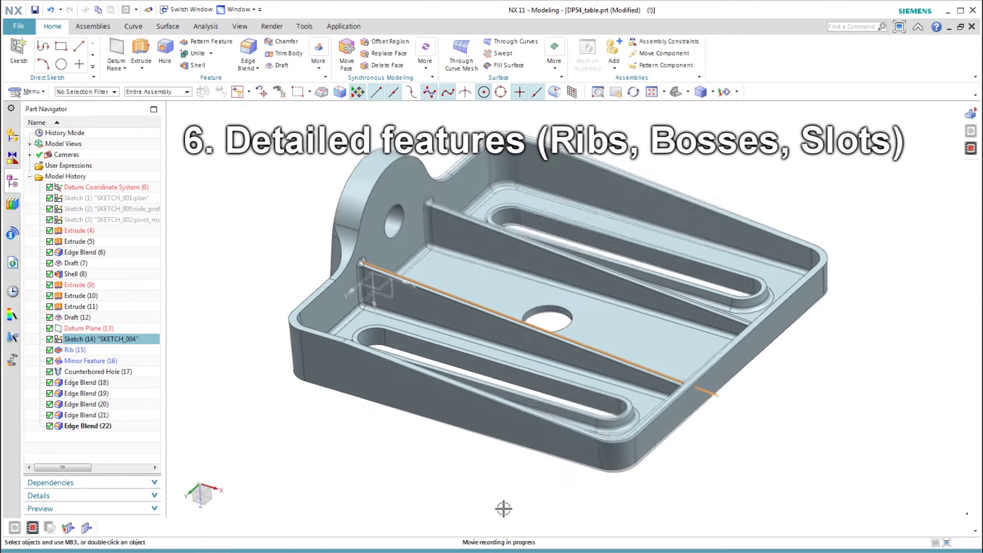
double_click(82, 349)
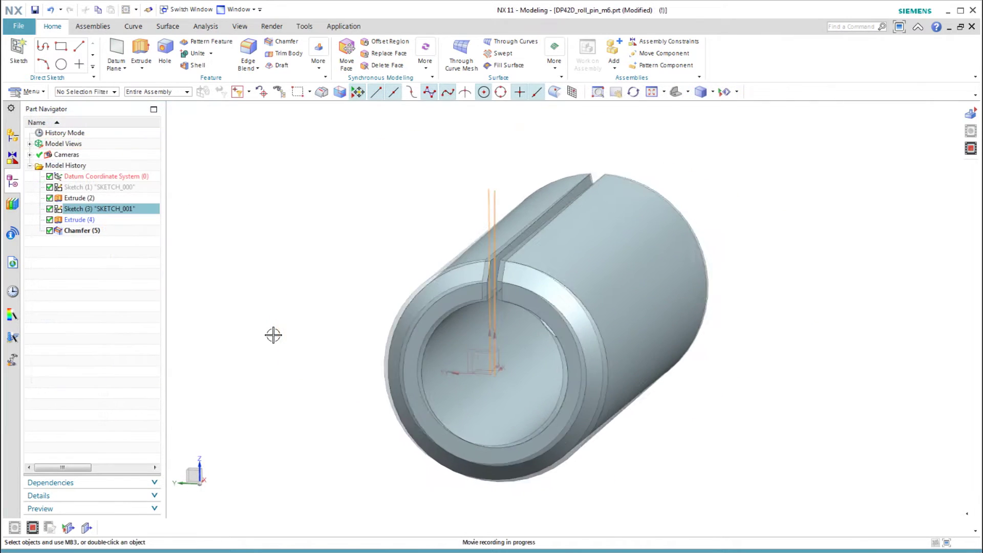
left_click(84, 224)
Review Extrude (4)'s symmetric 0.2 mm through-all subtract settings and accept them.
double_click(84, 224)
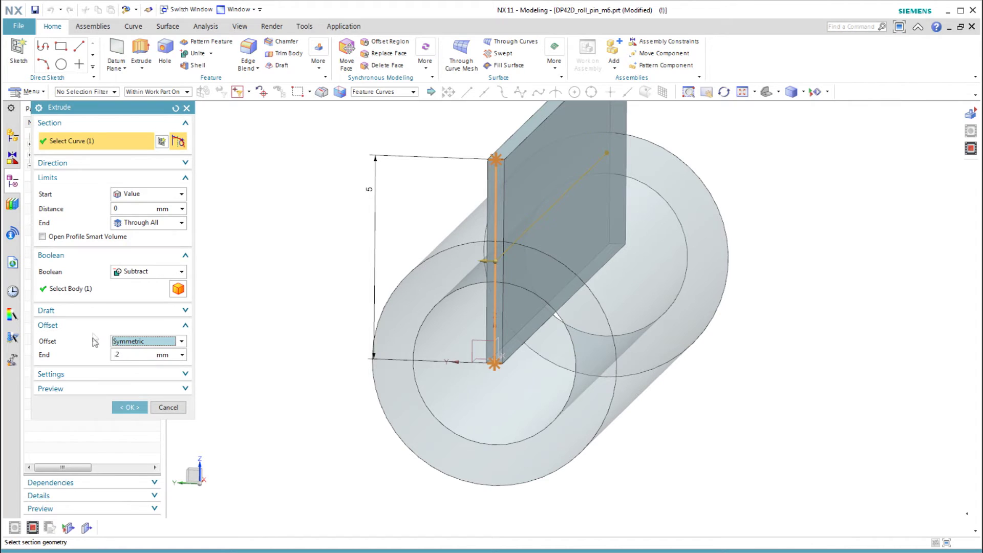
left_click(129, 407)
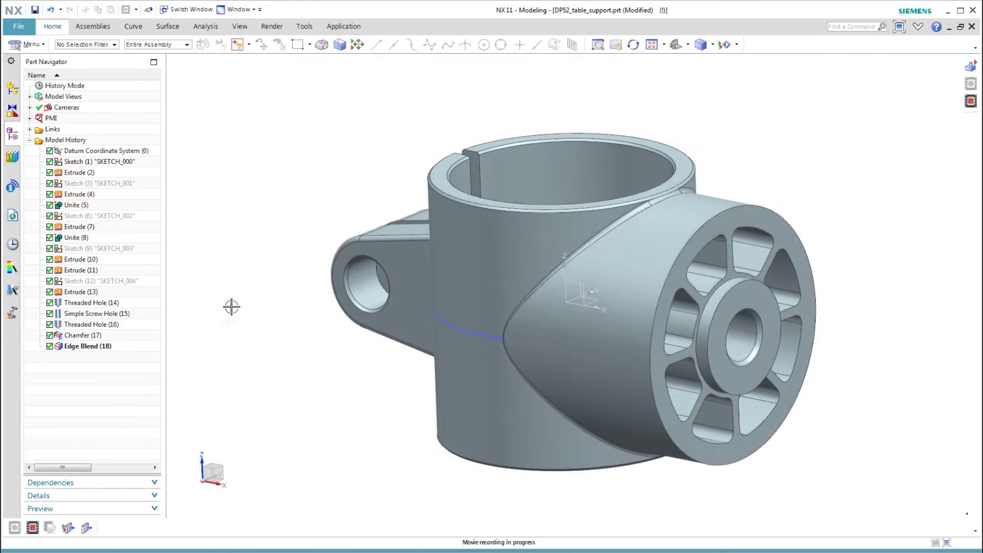
double_click(112, 161)
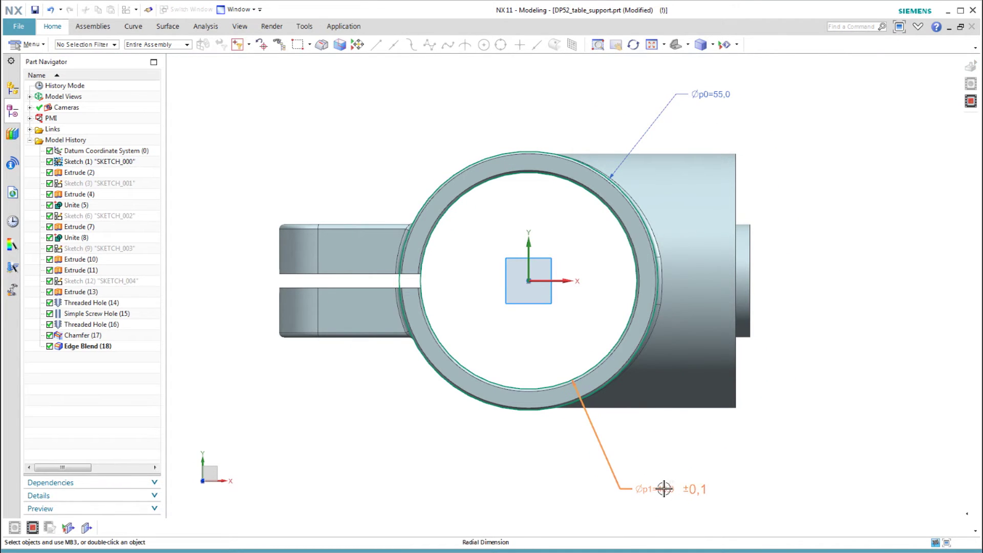
Show the Øp1 bore diameter as a 46,0 ±0,1 PMI dimension, finish the sketch, and return to the assembly.
right_click(664, 489)
left_click(715, 370)
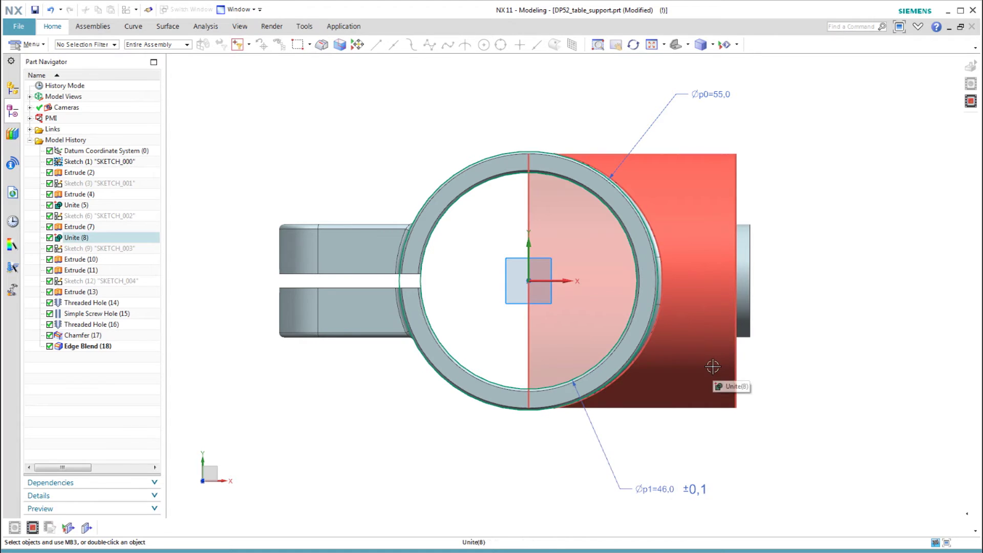
right_click(796, 410)
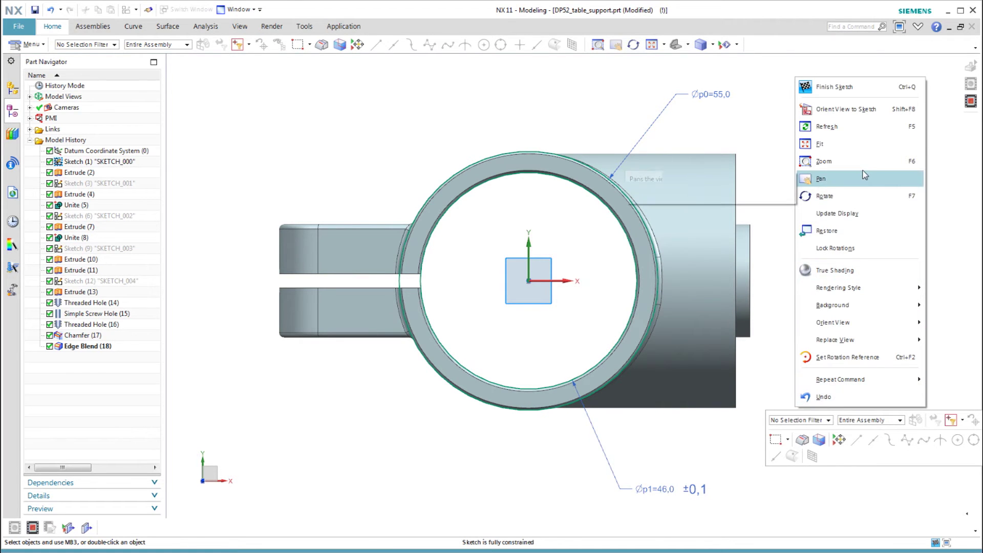
left_click(835, 86)
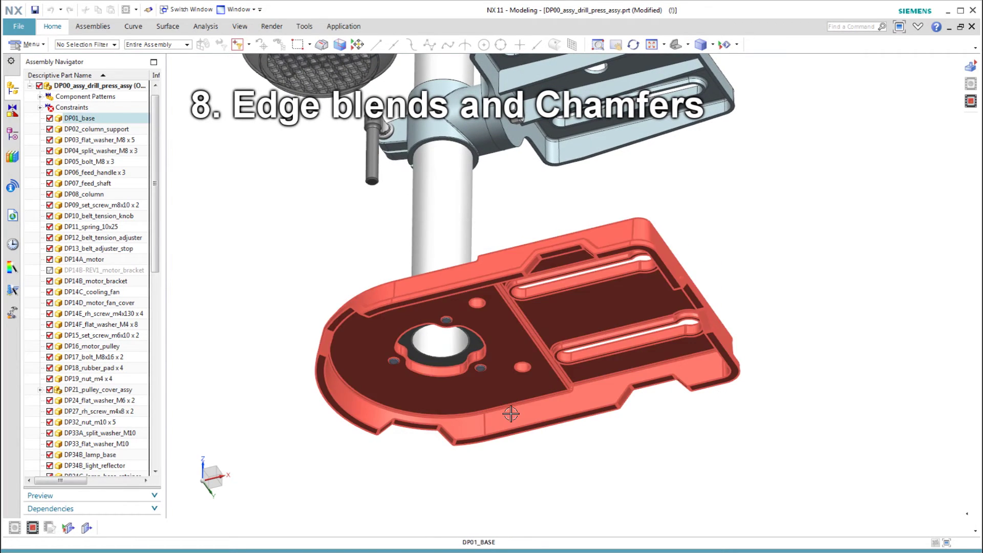
right_click(511, 414)
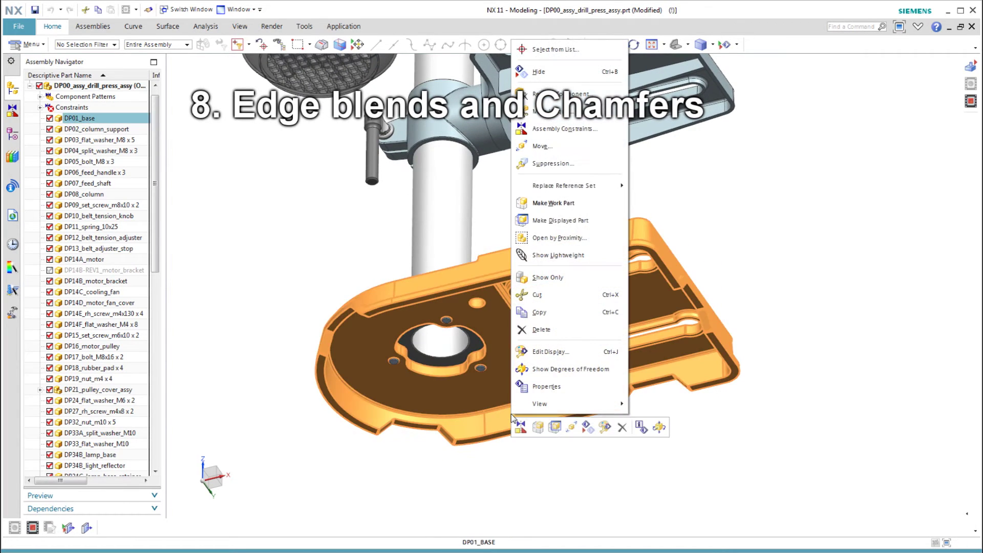
Make DP01_base the displayed part and highlight its underside short and long edge blends.
left_click(565, 222)
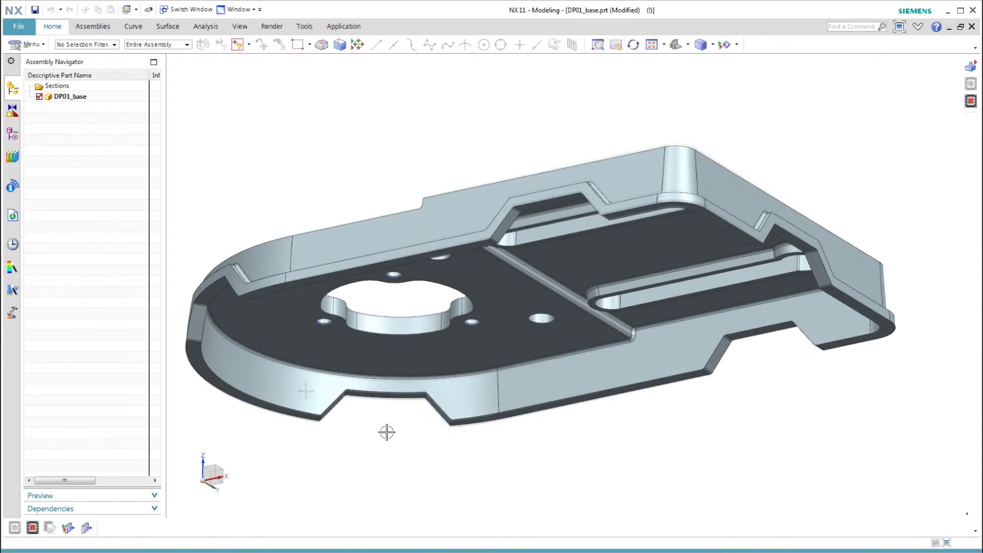
left_click(13, 136)
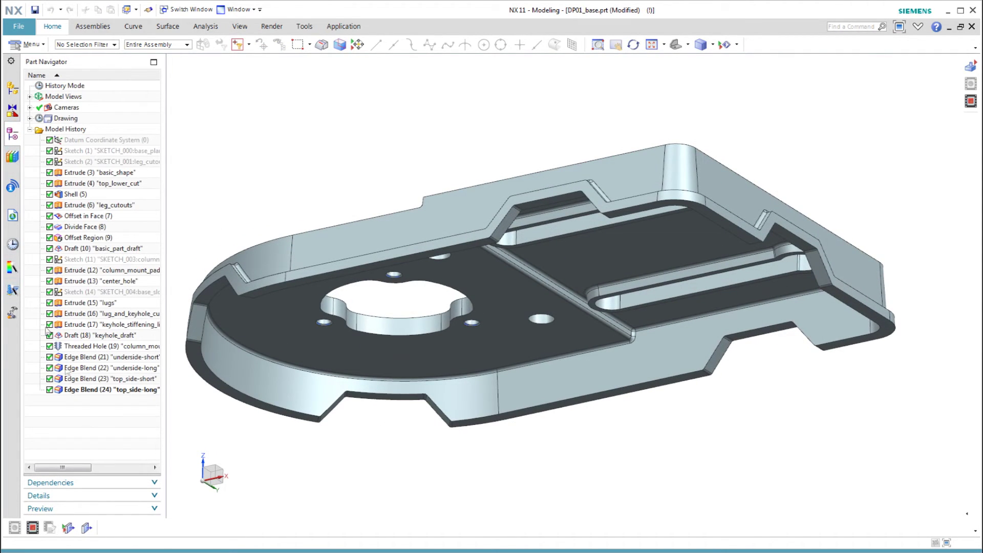
left_click(91, 357)
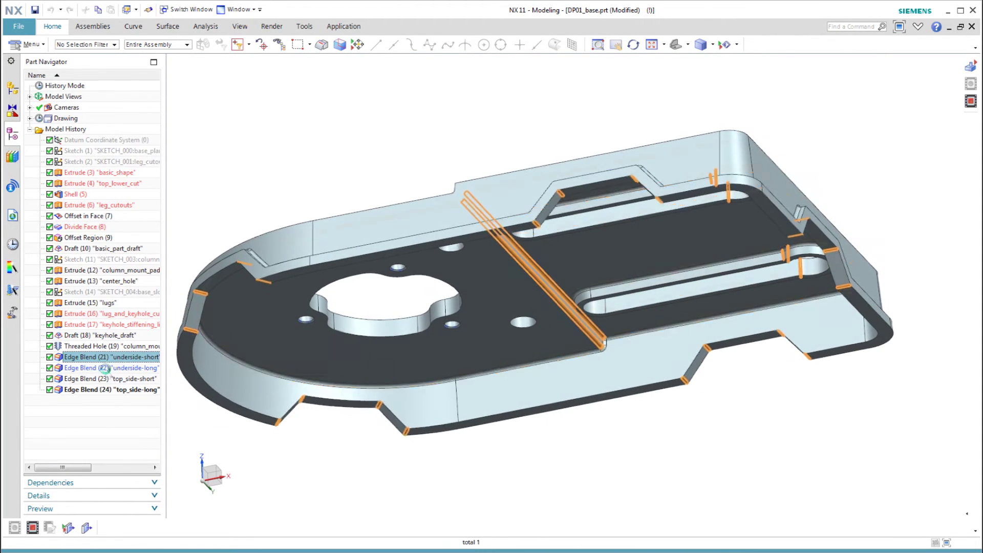
left_click(103, 368)
Review the underside edge blends again, then the top-side long and short edge blends.
scroll(345, 502, "down", 1)
scroll(345, 502, "down", 2)
scroll(358, 509, "down", 2)
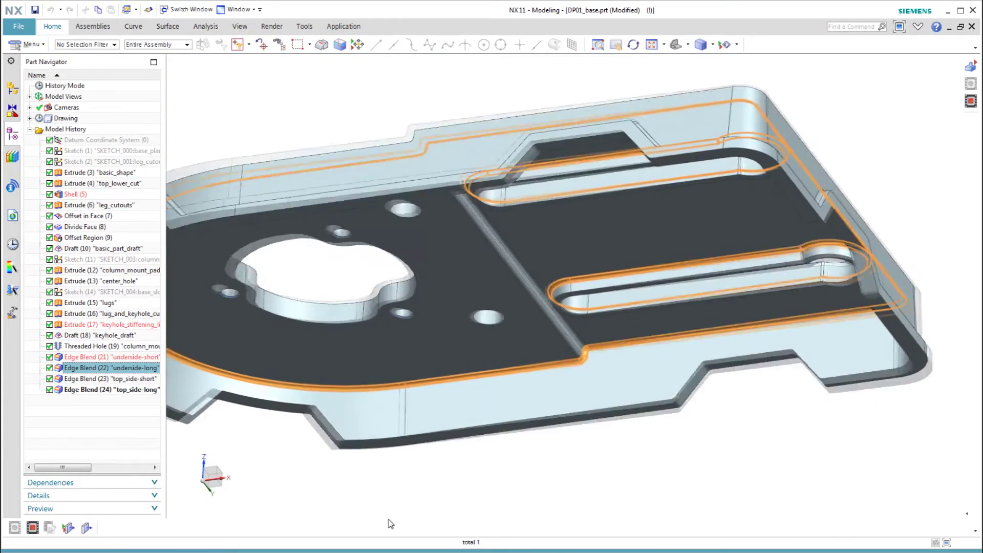
scroll(390, 524, "down", 2)
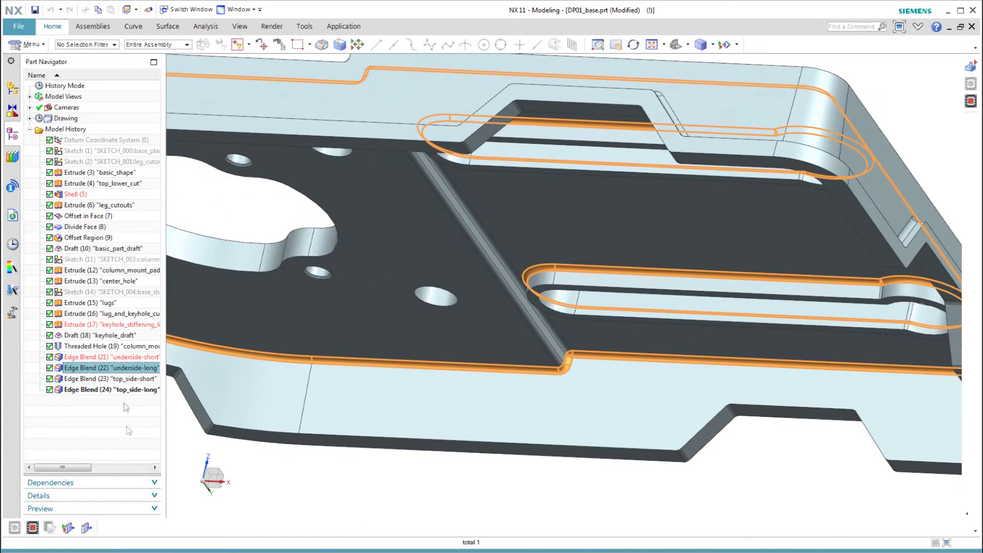
left_click(117, 358)
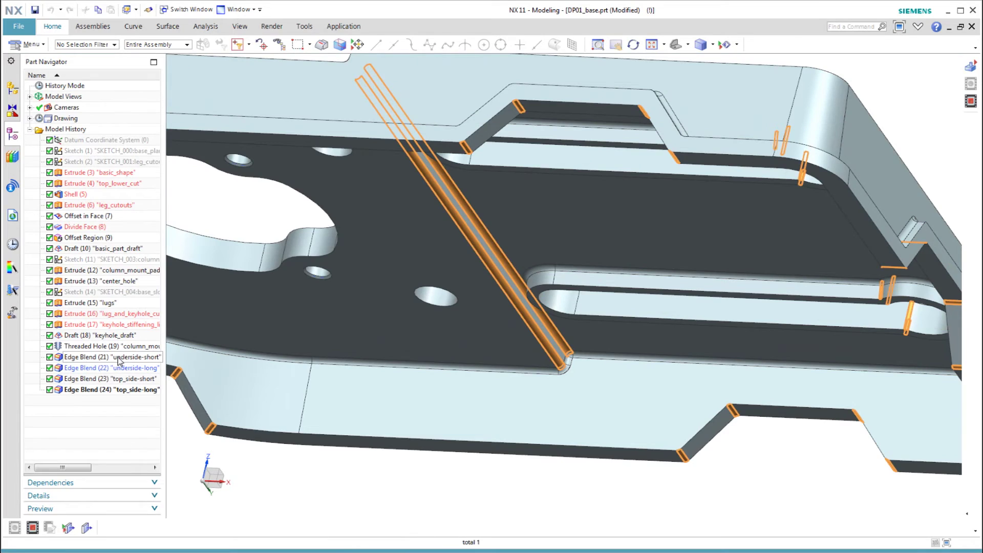
left_click(118, 368)
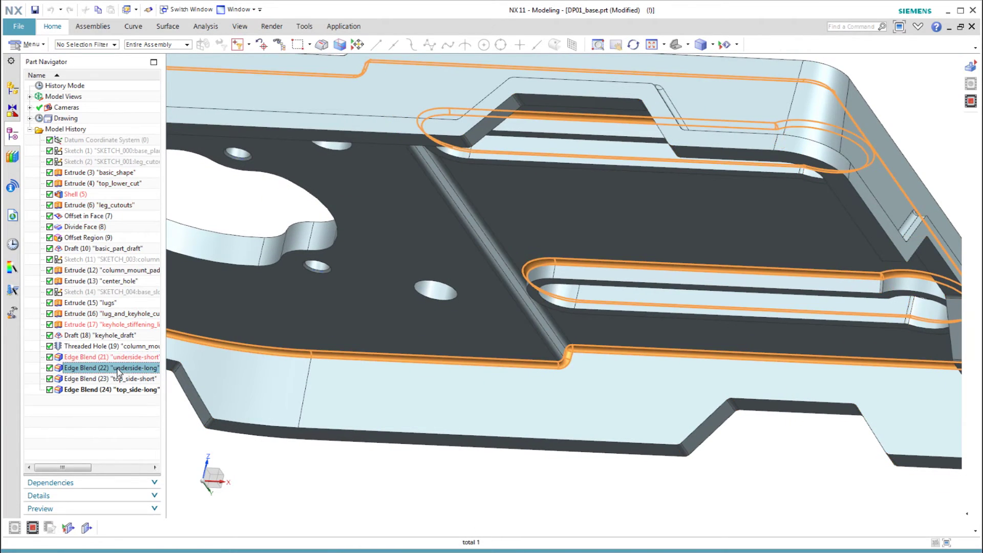
left_click(123, 380)
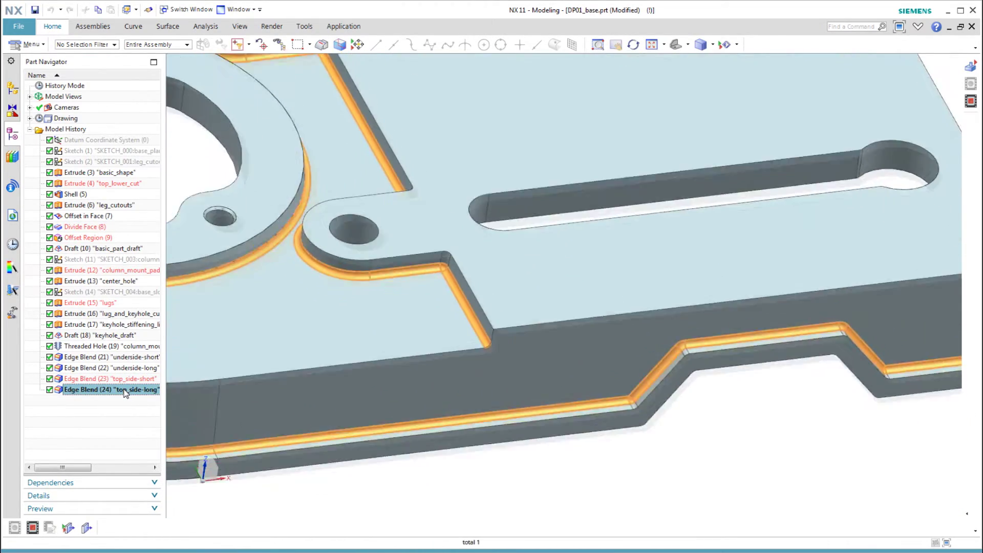
left_click(126, 381)
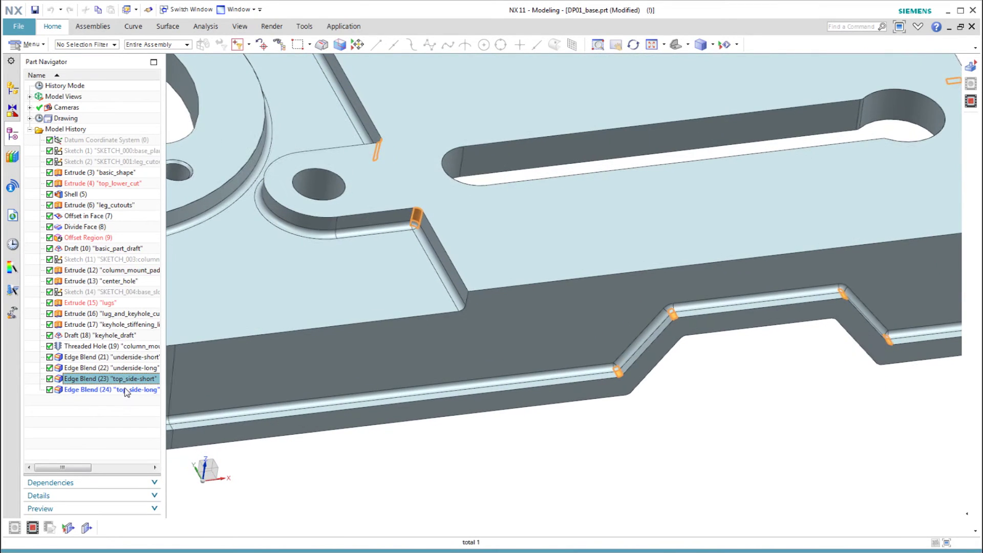